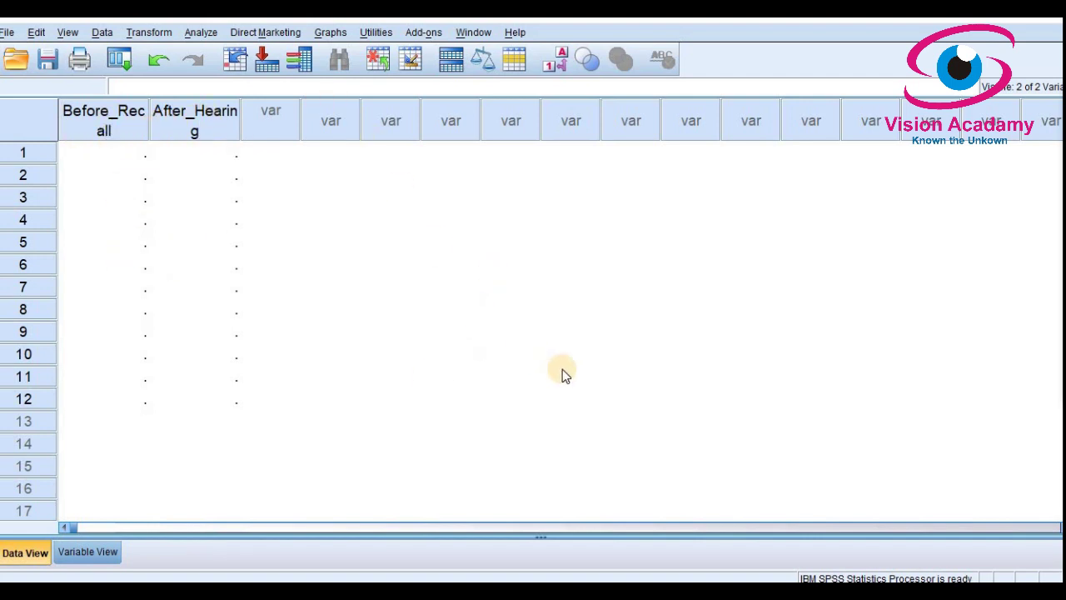
Copy the Recall Before scores B2:B13 from Excel into Before_Recall, starting at row 1.
{"action": "key", "text": "alt+Tab"}
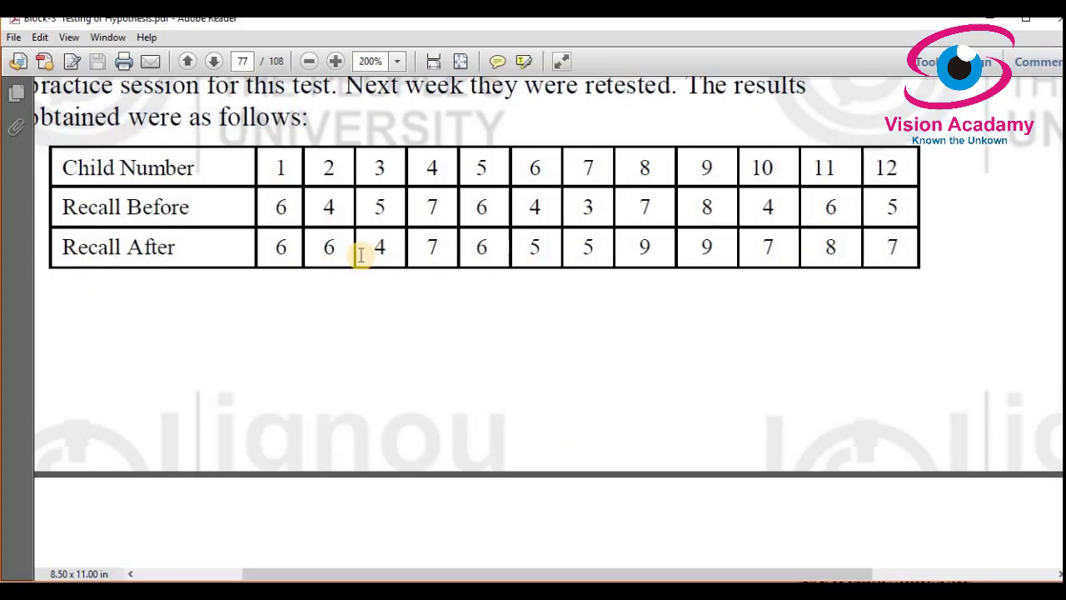
{"action": "left_click_drag", "start_coordinate": [63, 168], "coordinate": [908, 242]}
{"action": "left_click", "coordinate": [672, 416]}
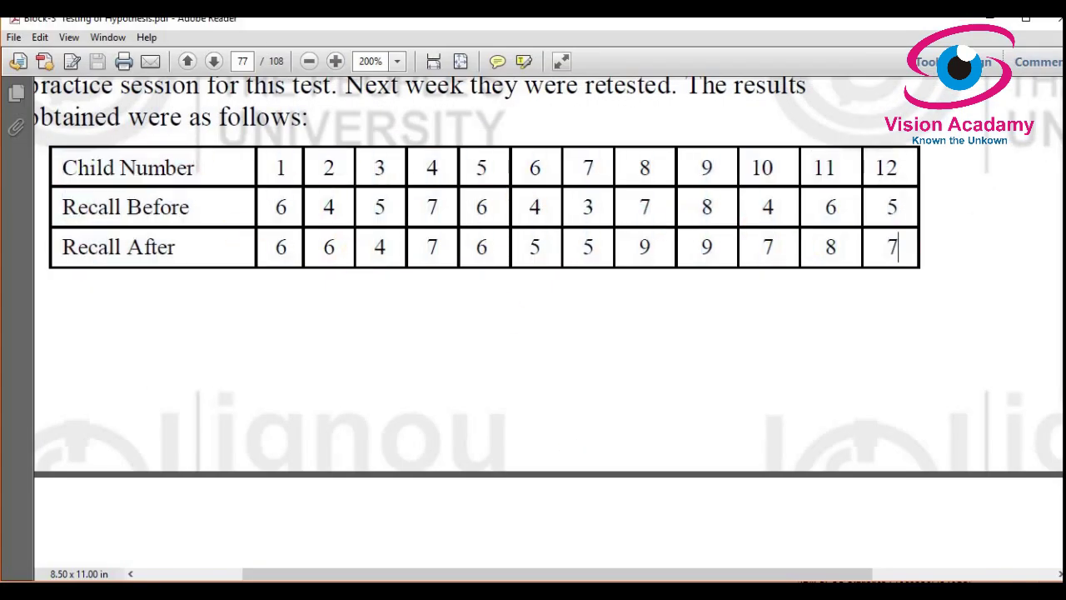
{"action": "key", "text": "alt+Tab"}
{"action": "left_click_drag", "start_coordinate": [126, 214], "coordinate": [191, 505]}
{"action": "right_click", "coordinate": [210, 354]}
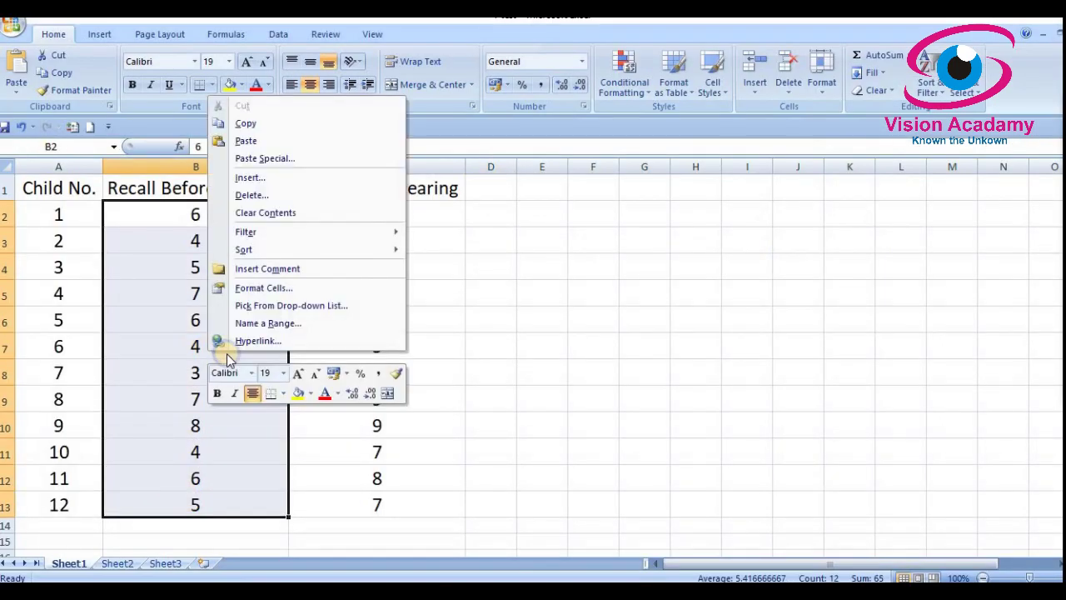
{"action": "left_click", "coordinate": [254, 125]}
{"action": "key", "text": "alt+Tab"}
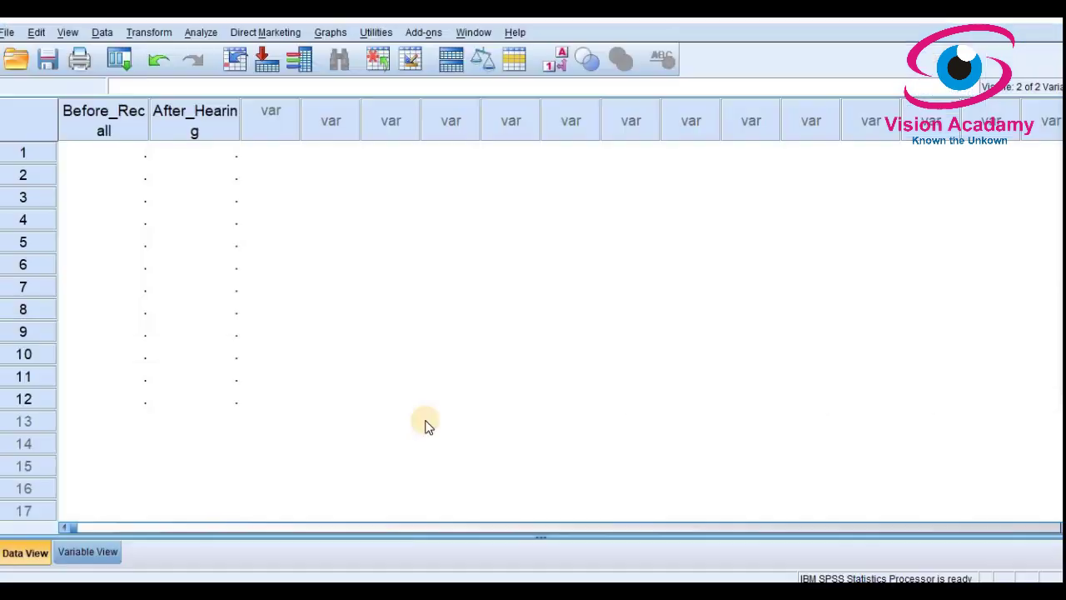
{"action": "left_click", "coordinate": [135, 157]}
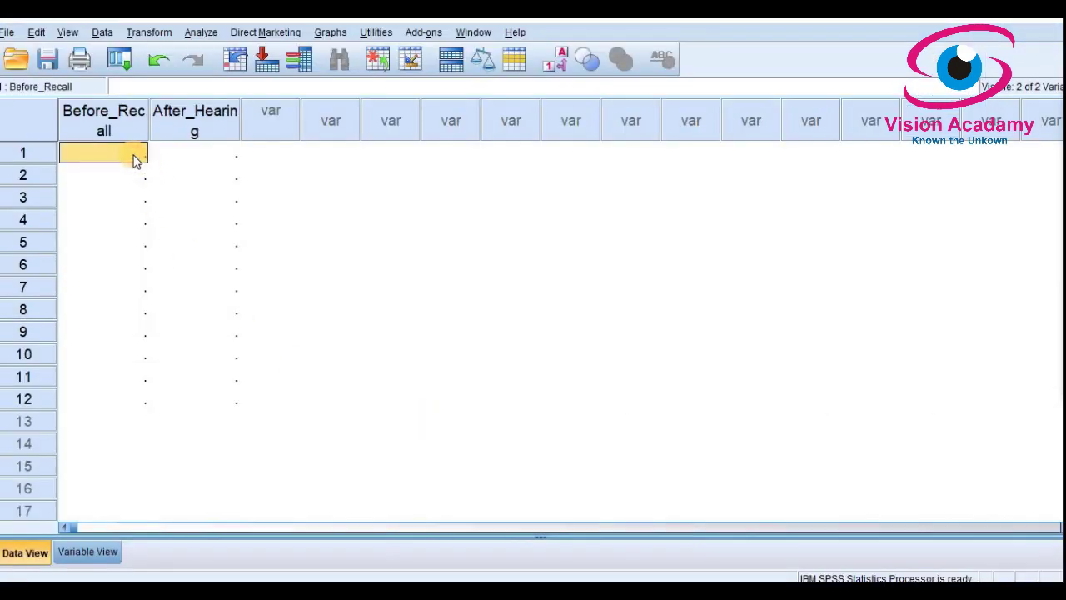
{"action": "key", "text": "ctrl+v"}
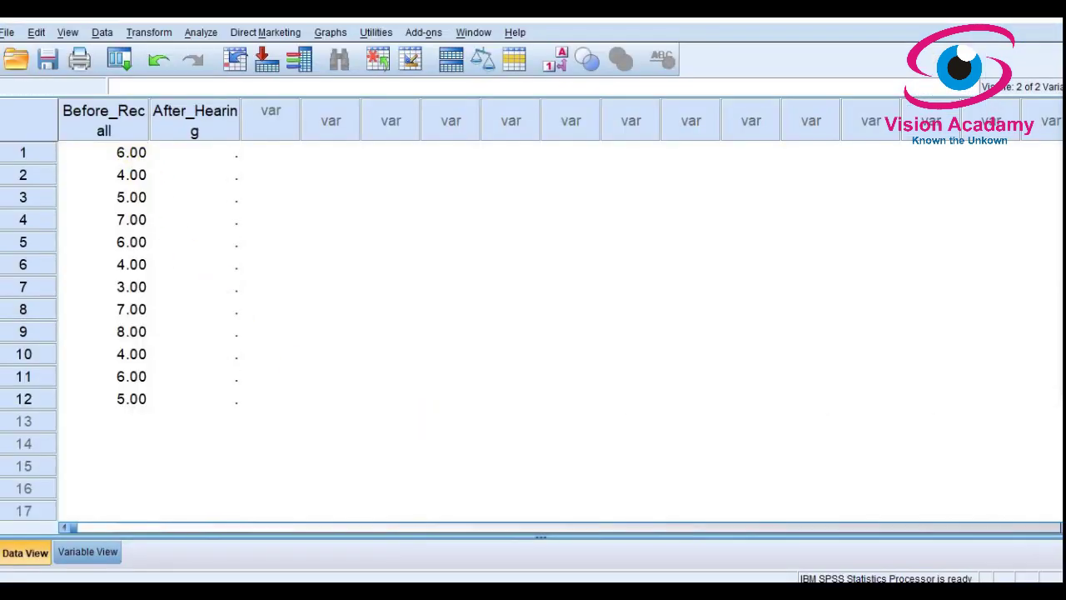
Copy the Recall After Hearing scores C2:C13 from Excel into After_Hearing, starting at row 1.
{"action": "key", "text": "alt+Tab"}
{"action": "left_click_drag", "start_coordinate": [340, 207], "coordinate": [366, 504]}
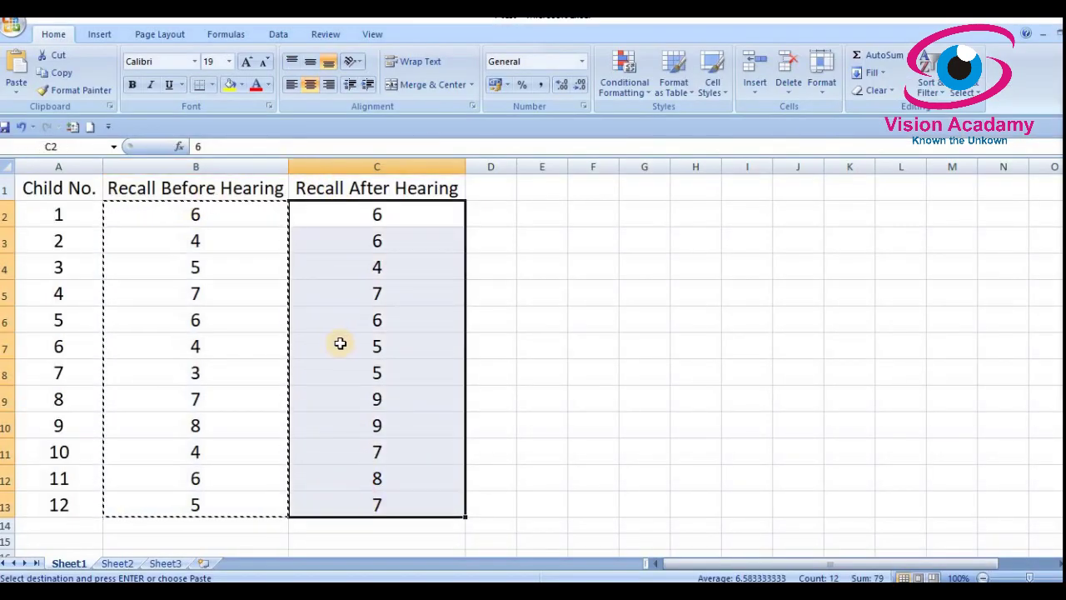
{"action": "right_click", "coordinate": [340, 342]}
{"action": "left_click", "coordinate": [379, 113]}
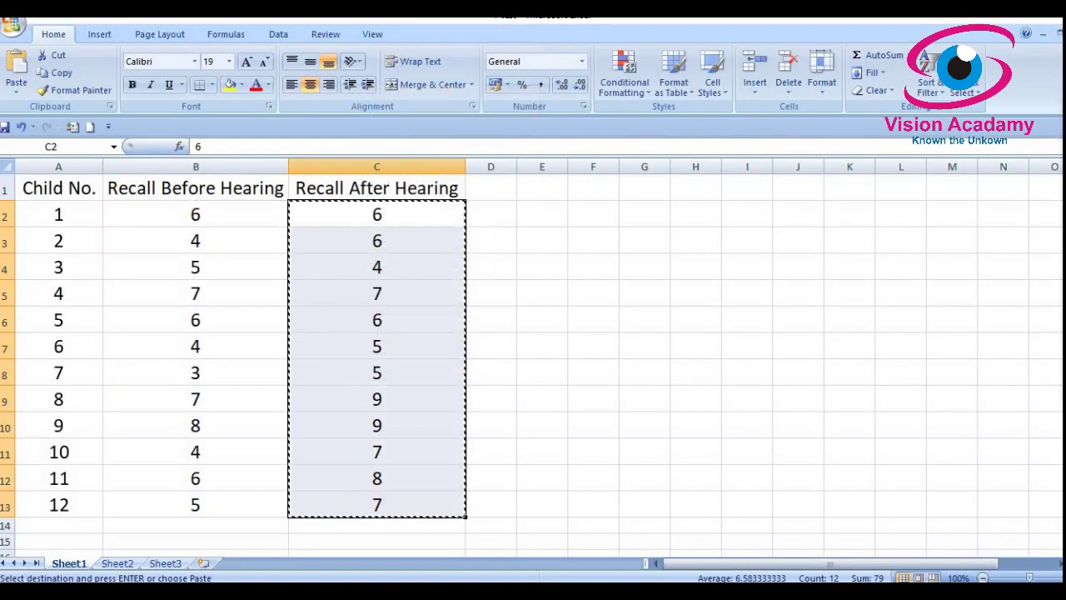
{"action": "key", "text": "alt+Tab"}
{"action": "left_click", "coordinate": [176, 170]}
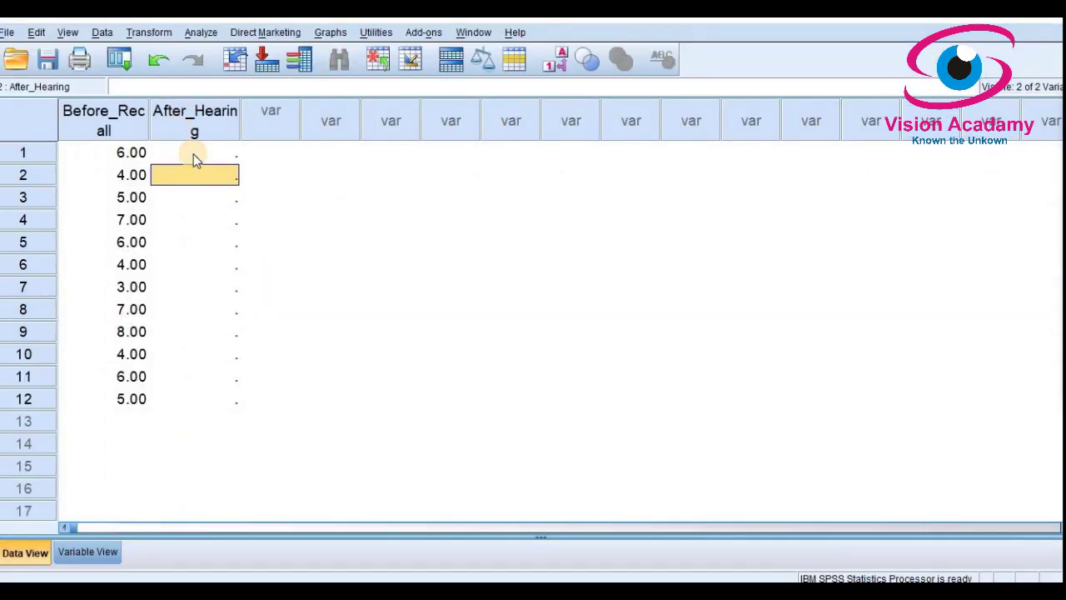
{"action": "left_click", "coordinate": [197, 154]}
{"action": "key", "text": "ctrl+v"}
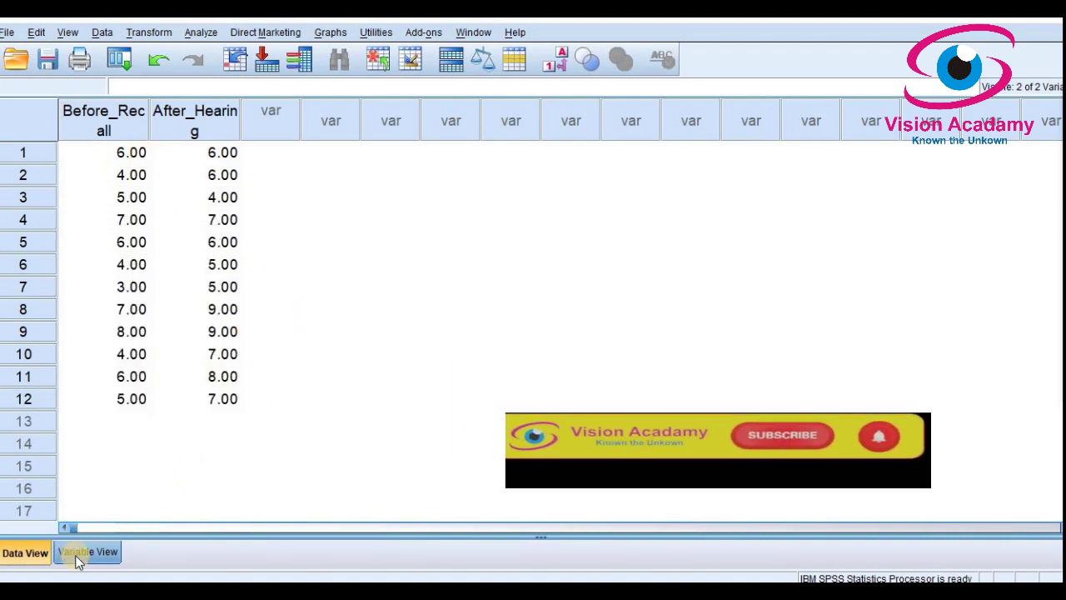
Switch to Variable View to check both memory-labelled scale variables, then open Analyze.
{"action": "left_click", "coordinate": [83, 552]}
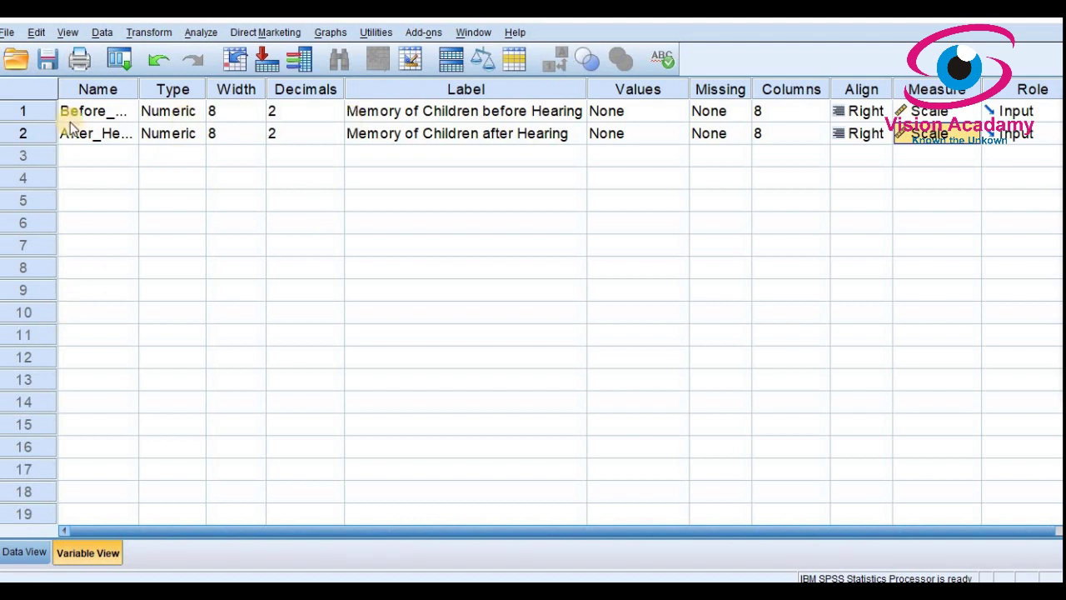
{"action": "left_click", "coordinate": [200, 33]}
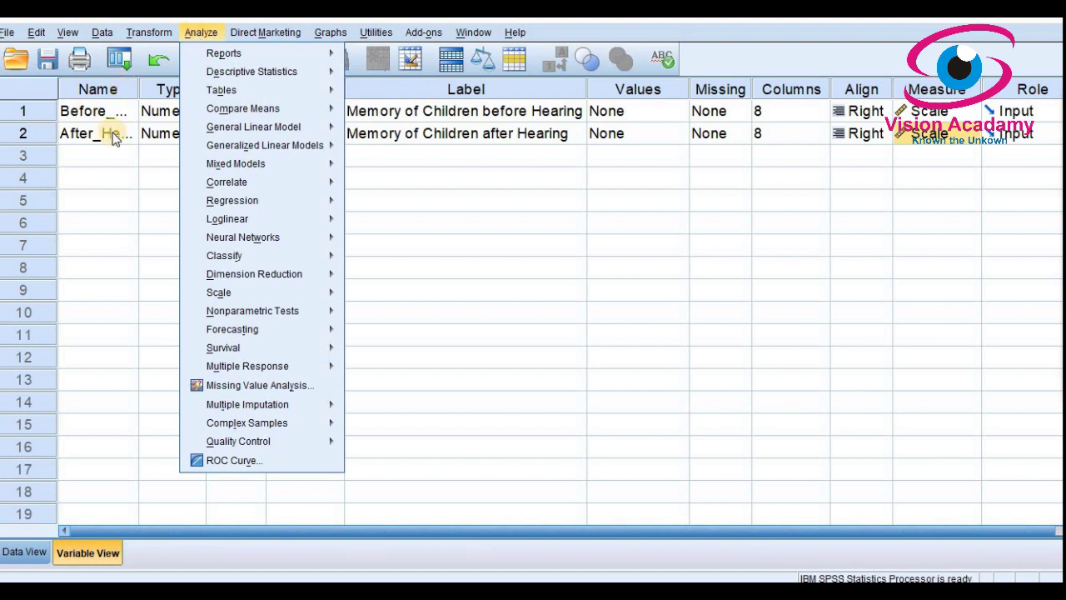
Choose Analyze > Compare Means > Paired-Samples T Test.
{"action": "mouse_move", "coordinate": [253, 127]}
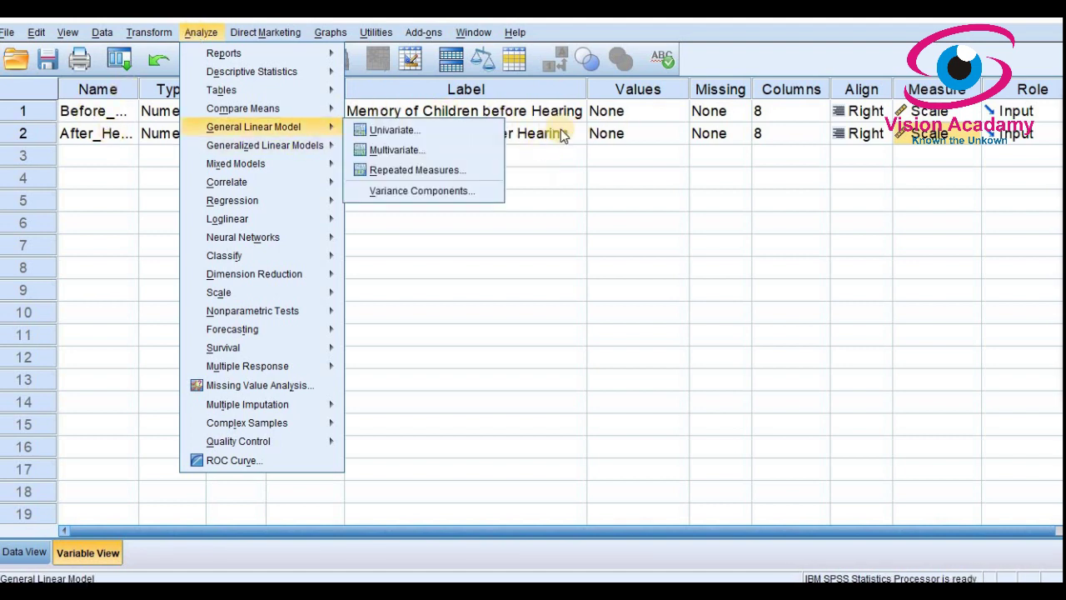
{"action": "mouse_move", "coordinate": [293, 111]}
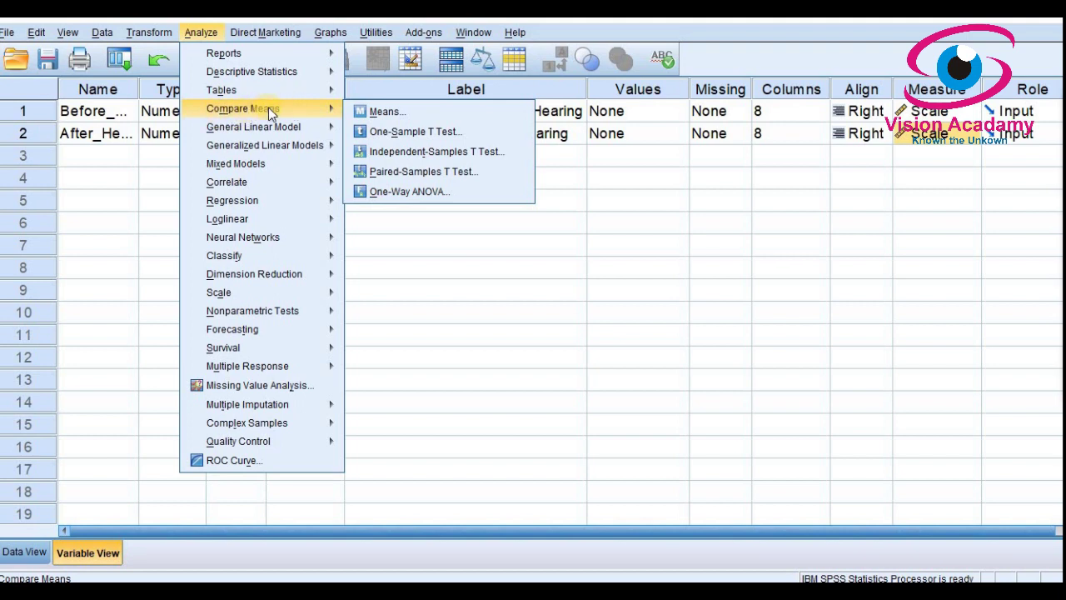
{"action": "left_click", "coordinate": [388, 173]}
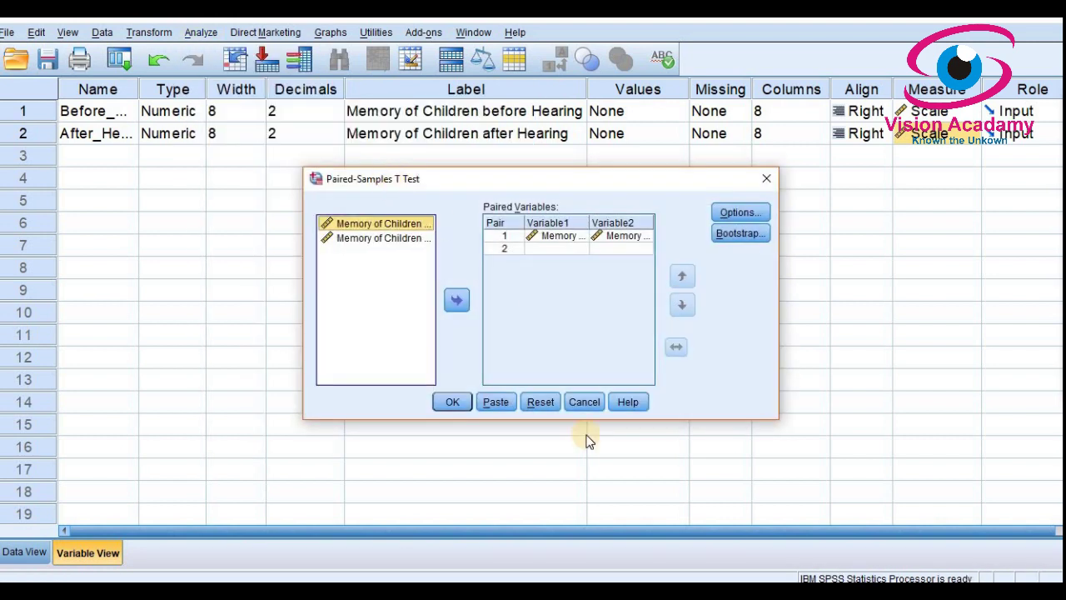
Reset the dialog and set Pair 1 to the before-hearing and after-hearing memory variables.
{"action": "left_click", "coordinate": [540, 402]}
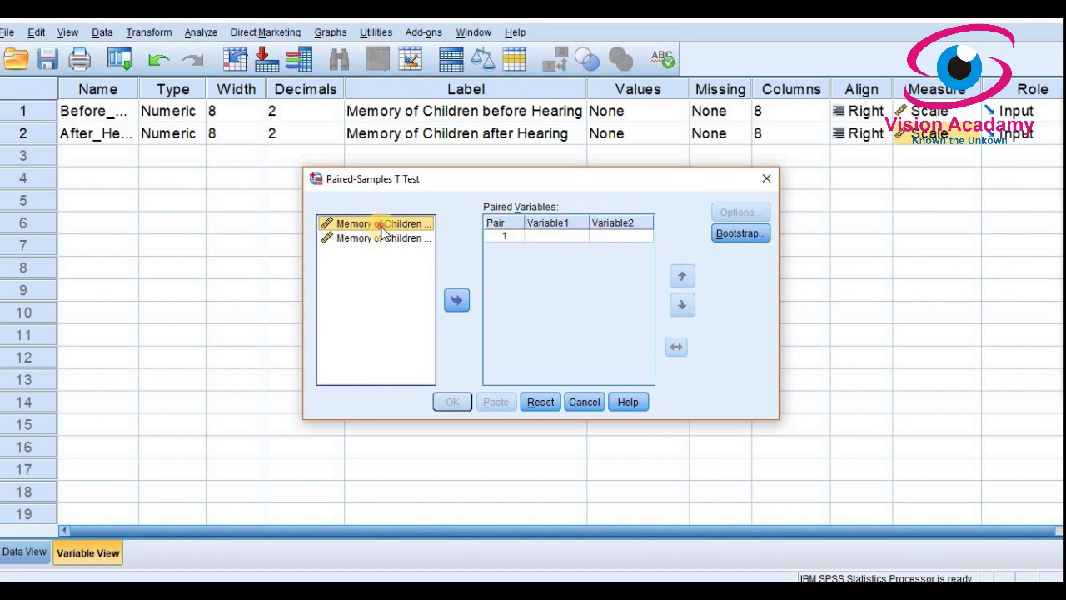
{"action": "left_click", "coordinate": [457, 300]}
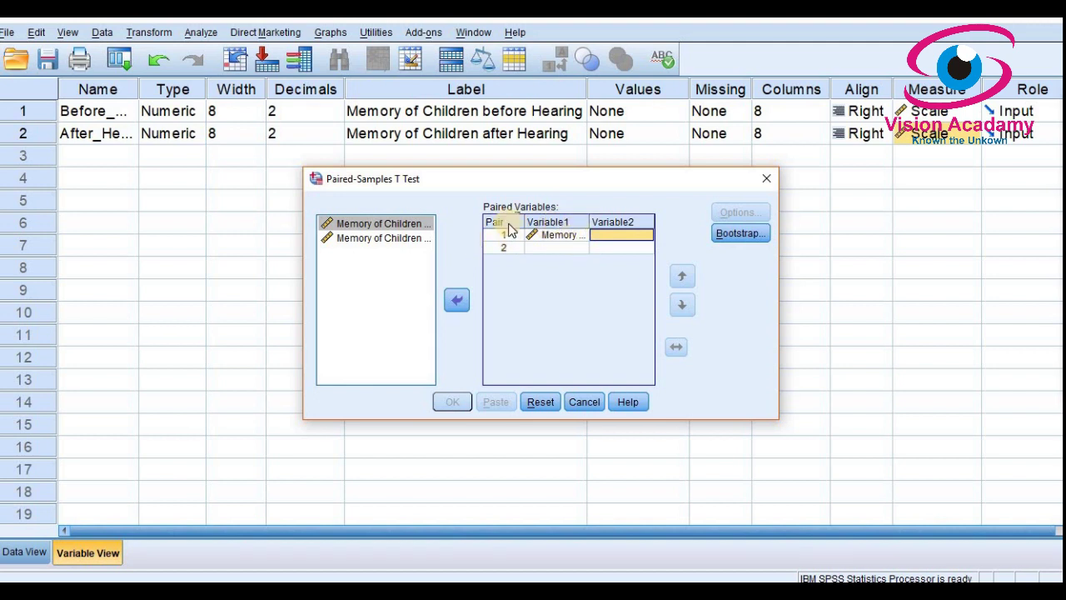
{"action": "left_click", "coordinate": [381, 238]}
{"action": "left_click", "coordinate": [454, 302]}
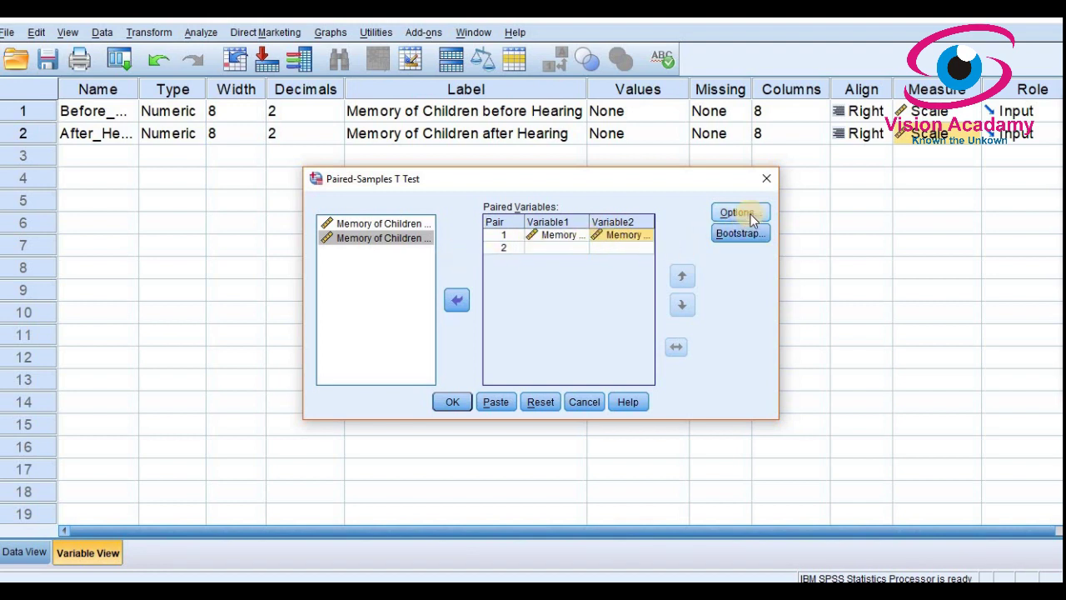
{"action": "left_click", "coordinate": [738, 213]}
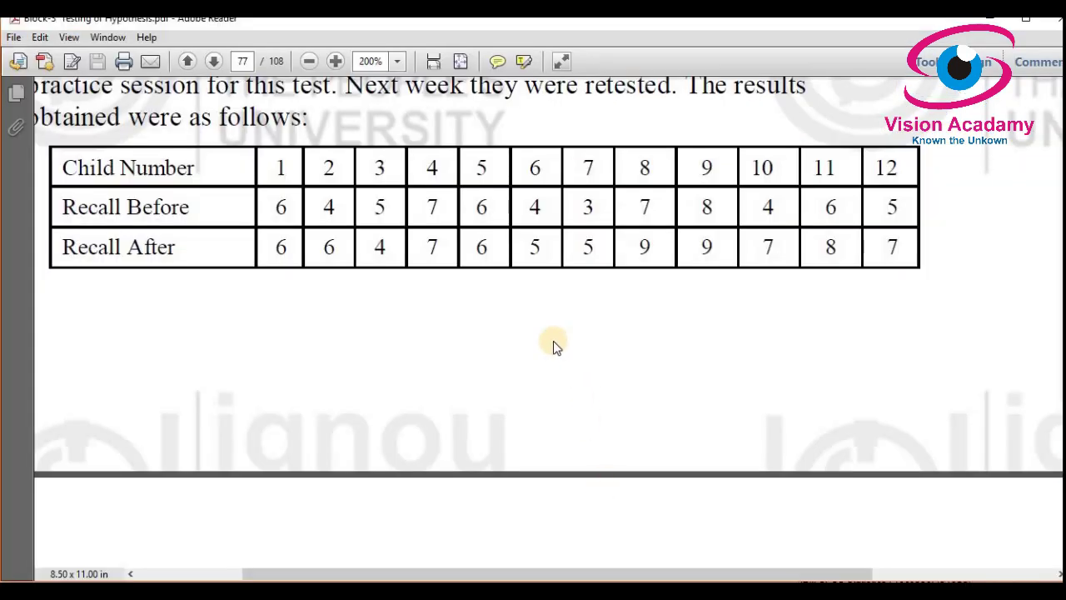
{"action": "scroll", "coordinate": [553, 341], "scroll_direction": "down", "scroll_amount": 3}
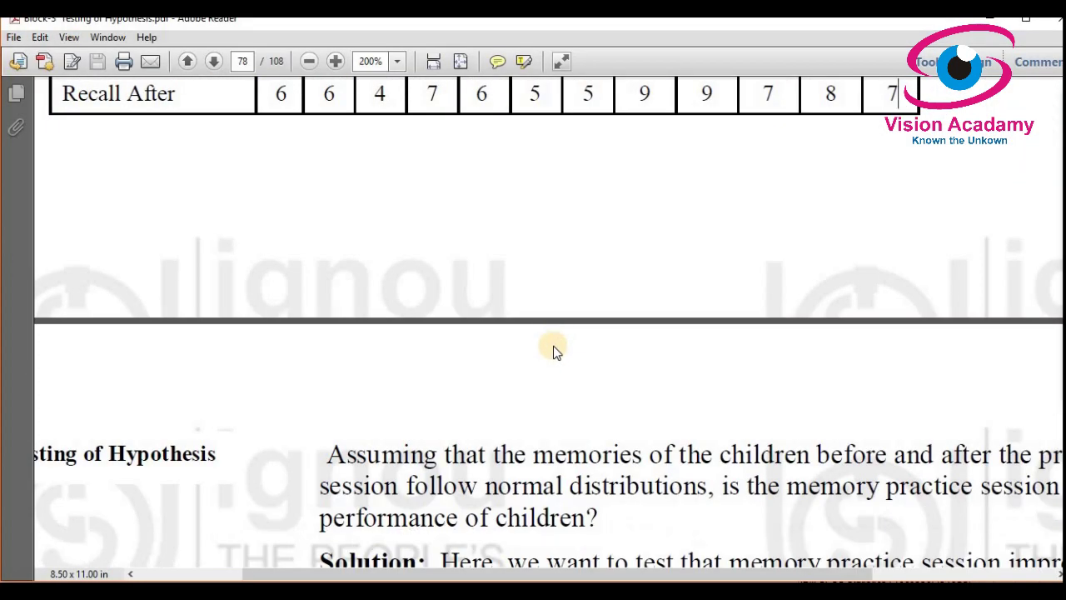
{"action": "scroll", "coordinate": [600, 333], "scroll_direction": "up", "scroll_amount": 3}
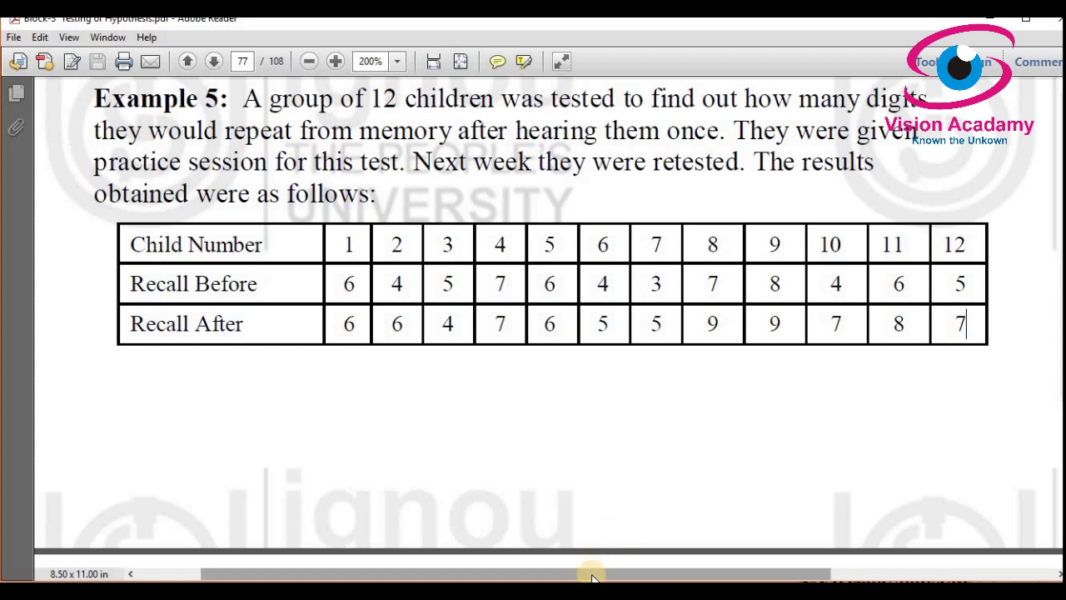
{"action": "left_click_drag", "start_coordinate": [591, 575], "coordinate": [642, 571]}
{"action": "scroll", "coordinate": [638, 450], "scroll_direction": "down", "scroll_amount": 4}
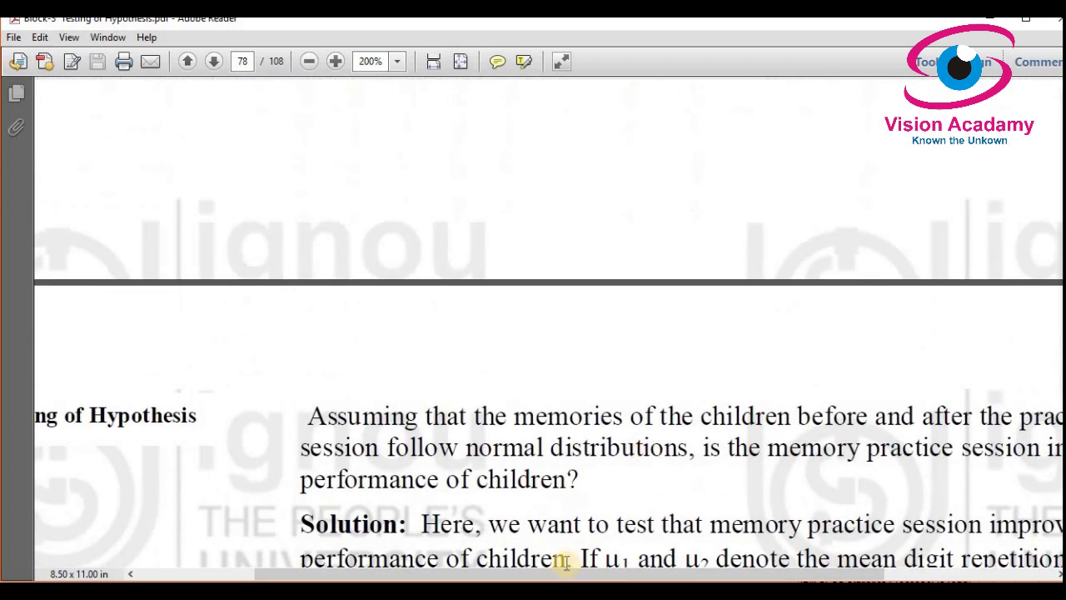
{"action": "left_click_drag", "start_coordinate": [554, 573], "coordinate": [666, 572]}
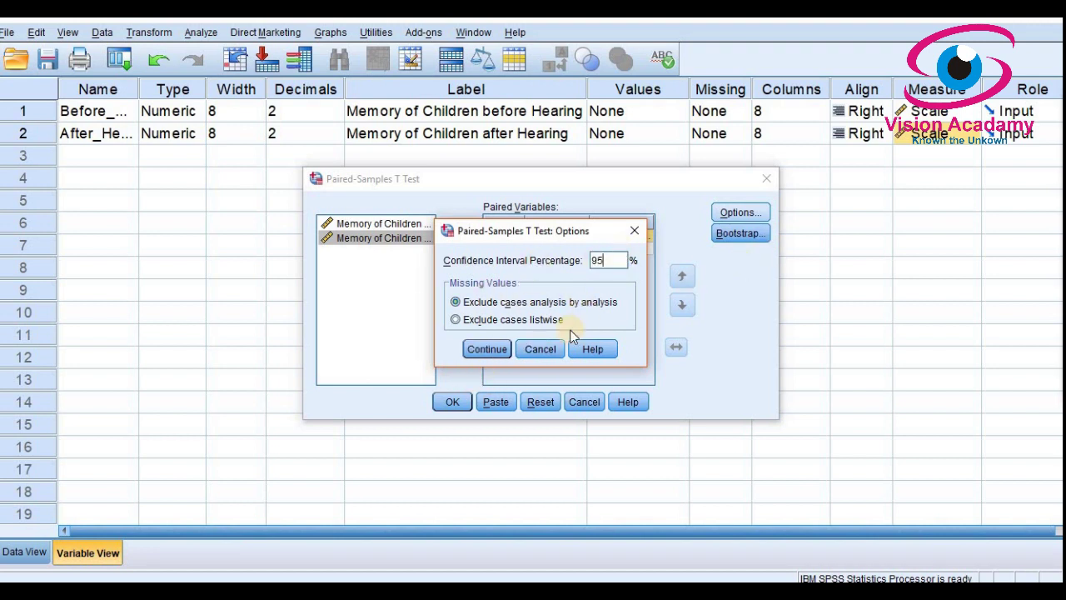
Keep the 95% confidence interval, run the t-test, and maximize the Output Viewer.
{"action": "left_click", "coordinate": [498, 349]}
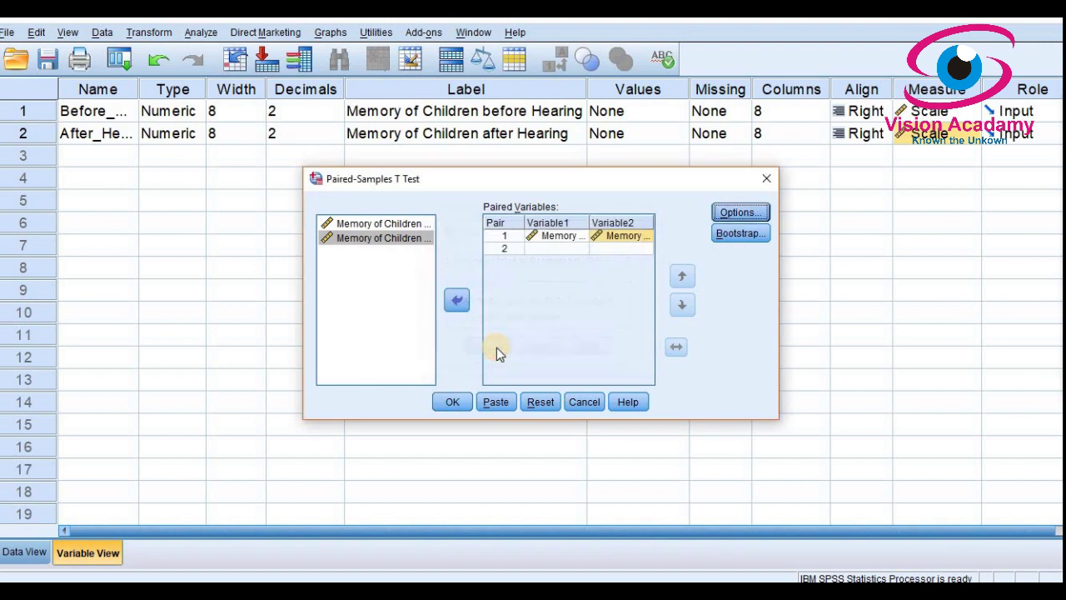
{"action": "left_click", "coordinate": [448, 403]}
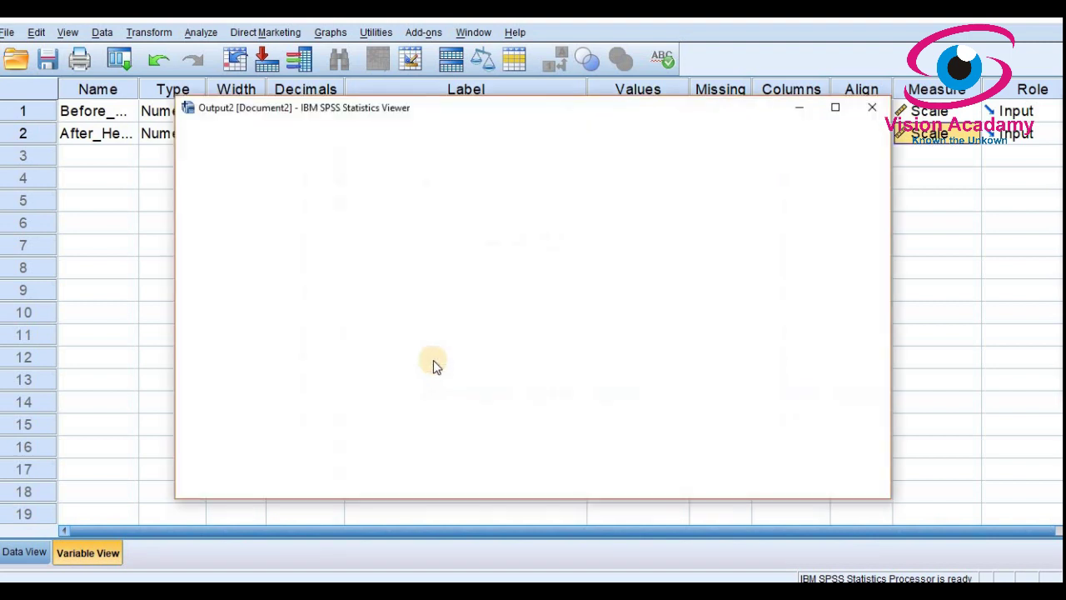
{"action": "left_click", "coordinate": [836, 108]}
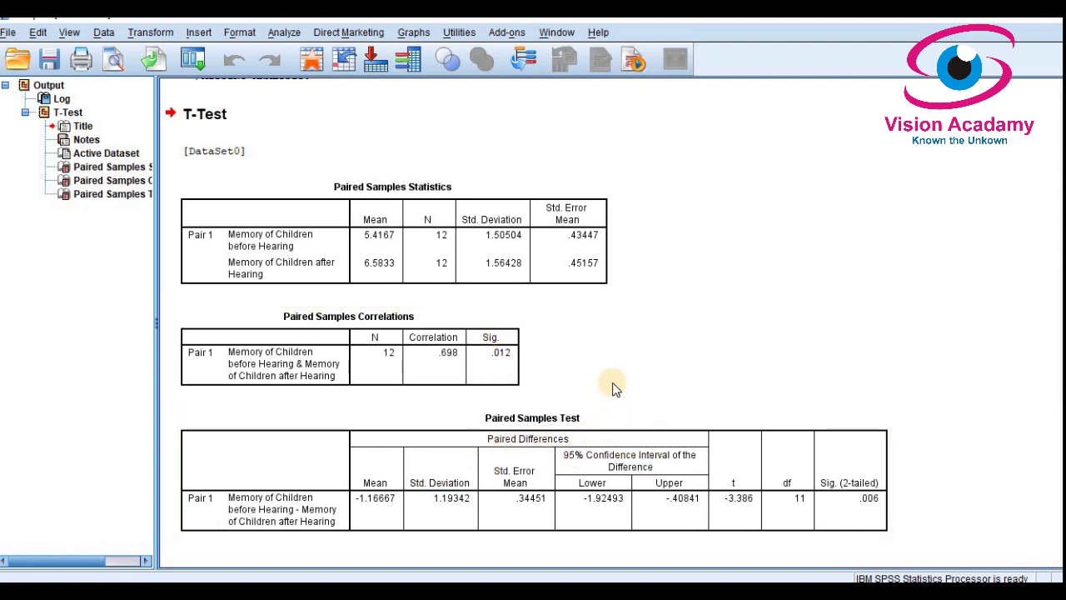
Underline t = −3.386 and Sig. (2-tailed) = .006 in the Paired Samples Test table.
{"action": "double_click", "coordinate": [738, 515]}
{"action": "left_click_drag", "start_coordinate": [721, 520], "coordinate": [796, 498]}
{"action": "left_click_drag", "start_coordinate": [723, 514], "coordinate": [764, 510]}
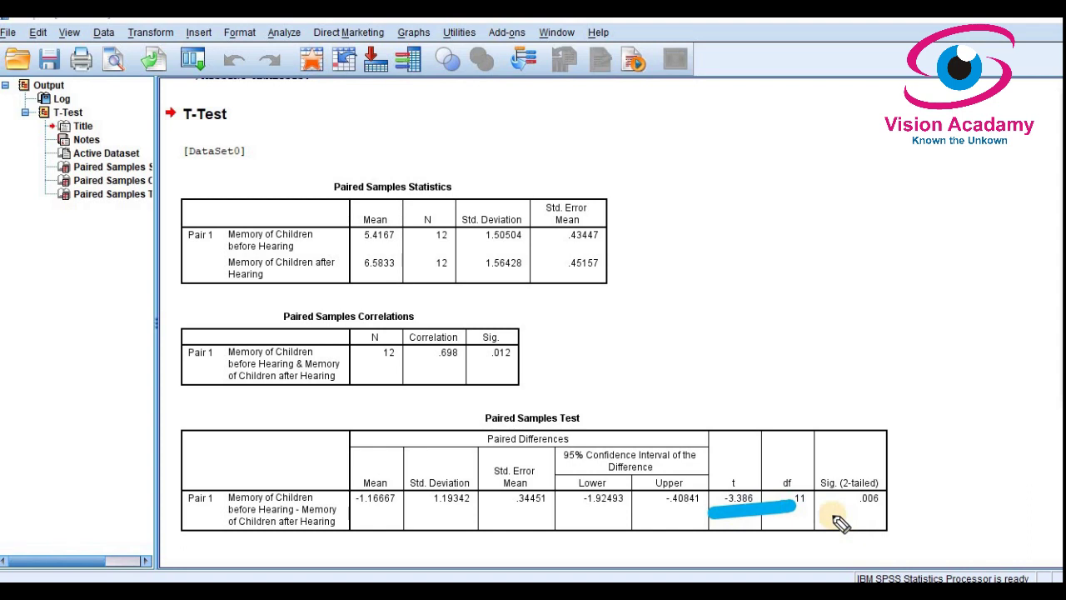
{"action": "left_click_drag", "start_coordinate": [831, 511], "coordinate": [885, 513]}
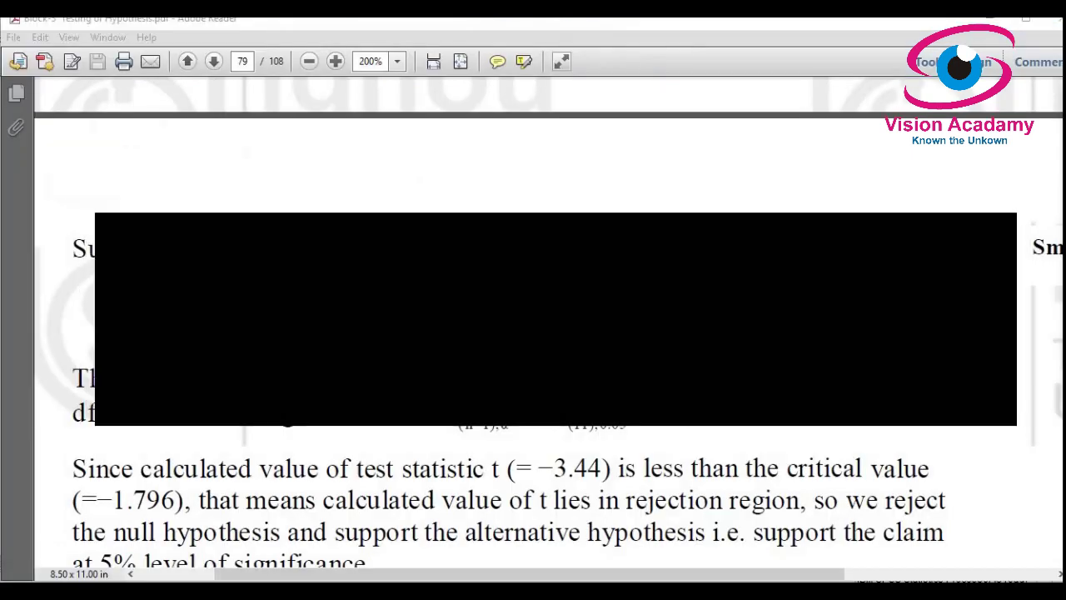
Underline and circle the textbook's calculated t value of −3.44 on page 79.
{"action": "left_click_drag", "start_coordinate": [437, 333], "coordinate": [542, 340]}
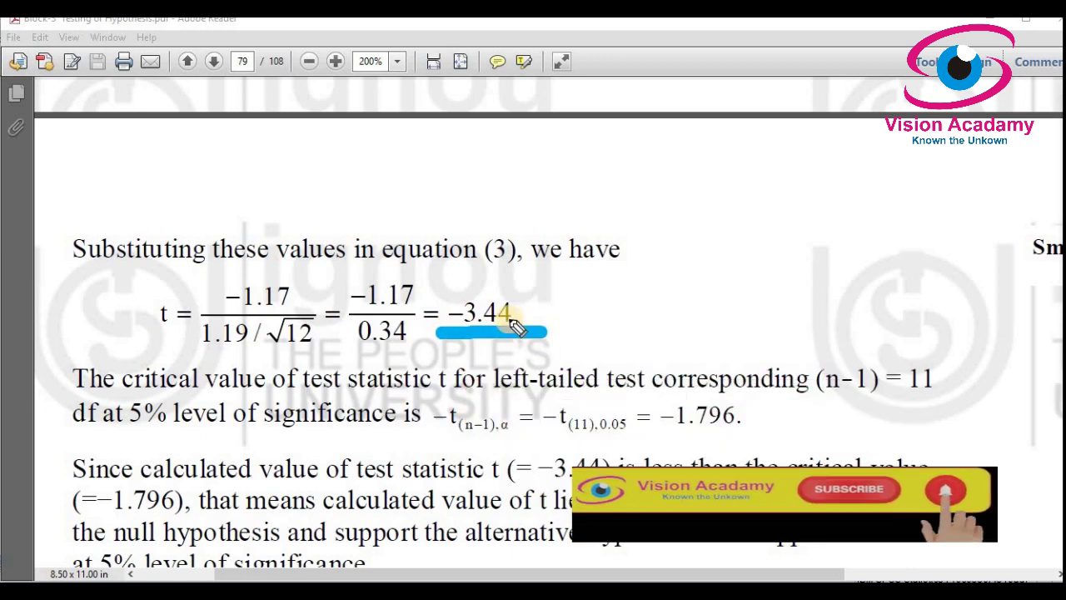
{"action": "mouse_move", "coordinate": [435, 337]}
{"action": "left_mouse_down"}
{"action": "mouse_move", "coordinate": [543, 326]}
{"action": "mouse_move", "coordinate": [540, 303]}
{"action": "mouse_move", "coordinate": [502, 274]}
{"action": "mouse_move", "coordinate": [458, 268]}
{"action": "left_mouse_up"}
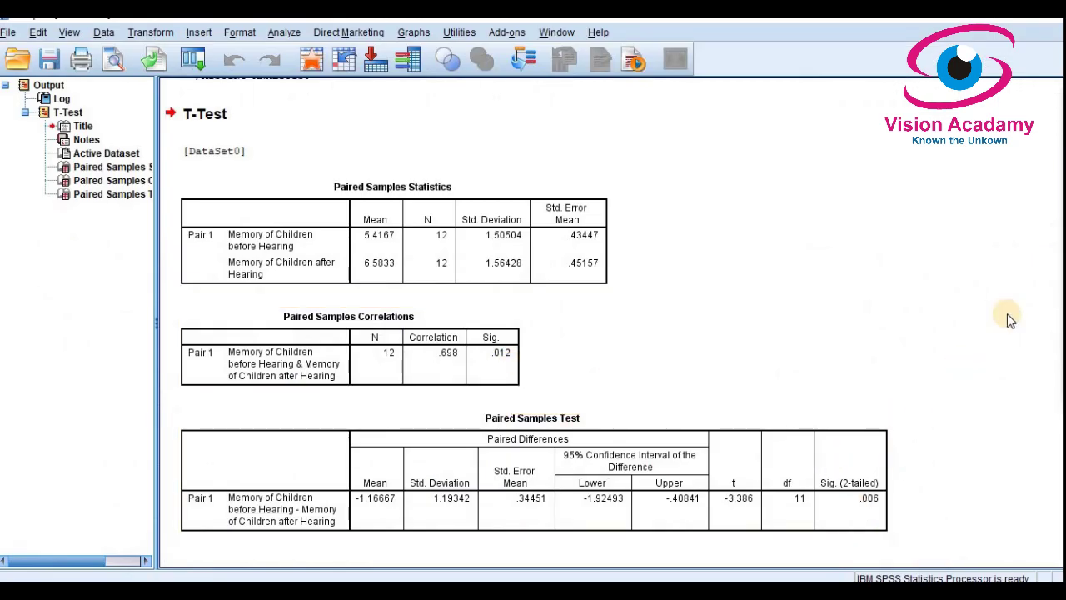
With the freehand pen, underline .006 and handwrite 5% beside the table.
{"action": "left_click", "coordinate": [1024, 148]}
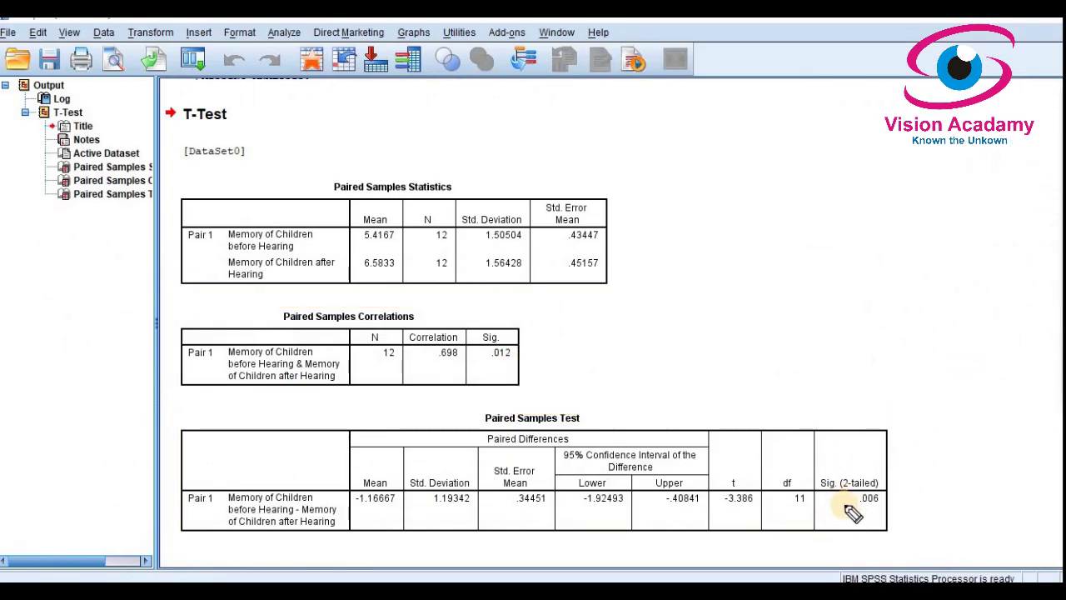
{"action": "left_click_drag", "start_coordinate": [822, 509], "coordinate": [901, 507]}
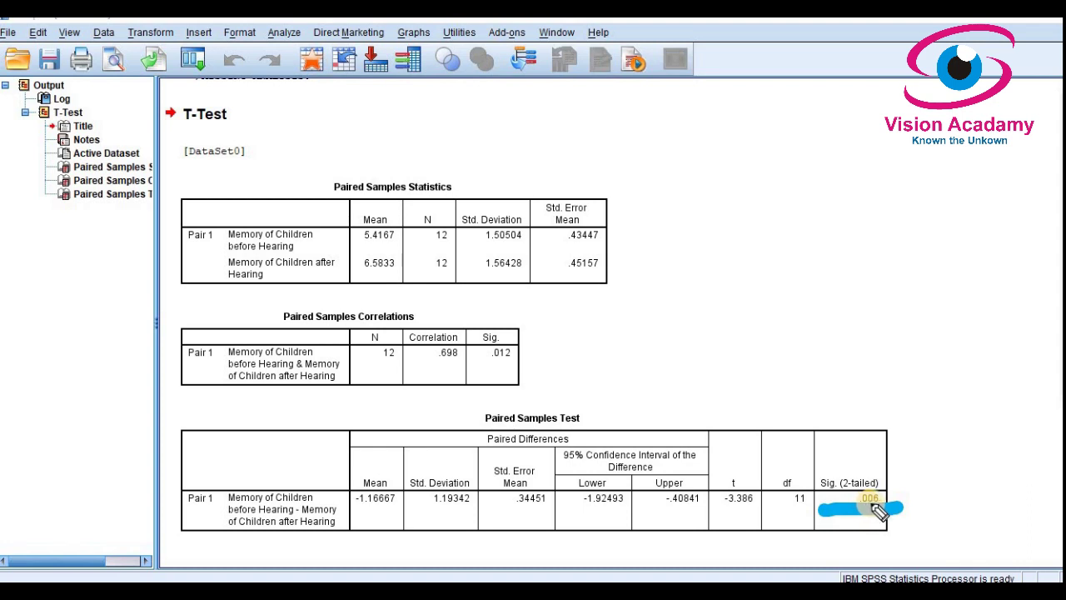
{"action": "left_click_drag", "start_coordinate": [739, 315], "coordinate": [773, 301]}
{"action": "mouse_move", "coordinate": [741, 334]}
{"action": "left_mouse_down"}
{"action": "mouse_move", "coordinate": [780, 347]}
{"action": "mouse_move", "coordinate": [735, 384]}
{"action": "left_mouse_up"}
{"action": "left_click_drag", "start_coordinate": [833, 302], "coordinate": [837, 397]}
{"action": "left_click", "coordinate": [808, 347]}
{"action": "left_click", "coordinate": [873, 343]}
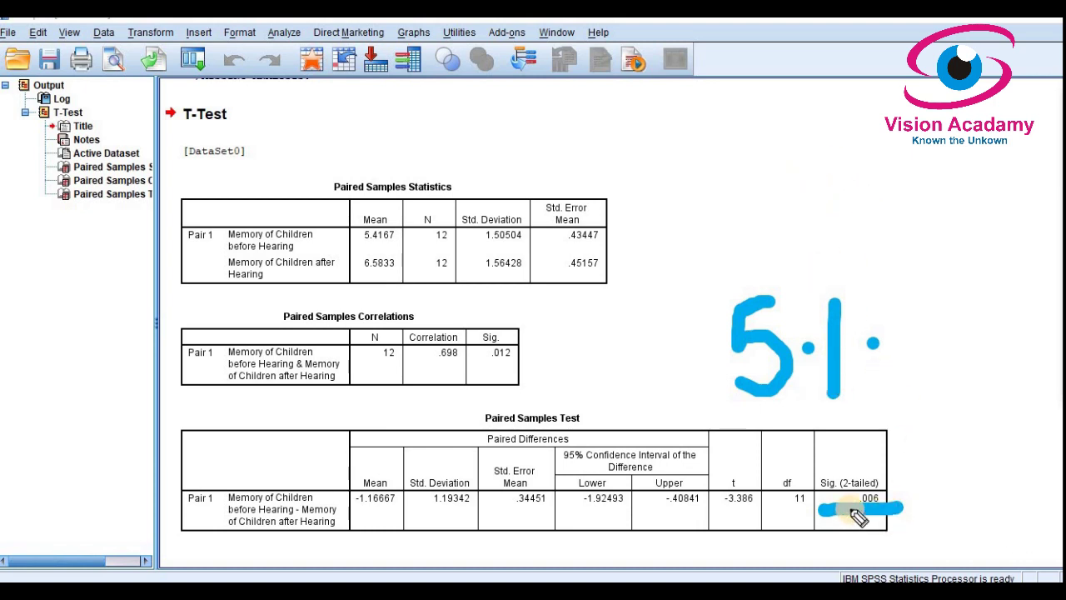
Write the .05 significance level, correcting a miswritten attempt, and mark an X beside .006.
{"action": "mouse_move", "coordinate": [726, 157]}
{"action": "left_mouse_down"}
{"action": "mouse_move", "coordinate": [759, 195]}
{"action": "mouse_move", "coordinate": [753, 143]}
{"action": "left_mouse_up"}
{"action": "left_click", "coordinate": [805, 193]}
{"action": "mouse_move", "coordinate": [831, 129]}
{"action": "left_mouse_down"}
{"action": "mouse_move", "coordinate": [841, 162]}
{"action": "mouse_move", "coordinate": [831, 179]}
{"action": "left_mouse_up"}
{"action": "mouse_move", "coordinate": [900, 127]}
{"action": "left_mouse_down"}
{"action": "mouse_move", "coordinate": [884, 157]}
{"action": "mouse_move", "coordinate": [902, 138]}
{"action": "mouse_move", "coordinate": [887, 123]}
{"action": "mouse_move", "coordinate": [940, 114]}
{"action": "mouse_move", "coordinate": [920, 159]}
{"action": "left_mouse_up"}
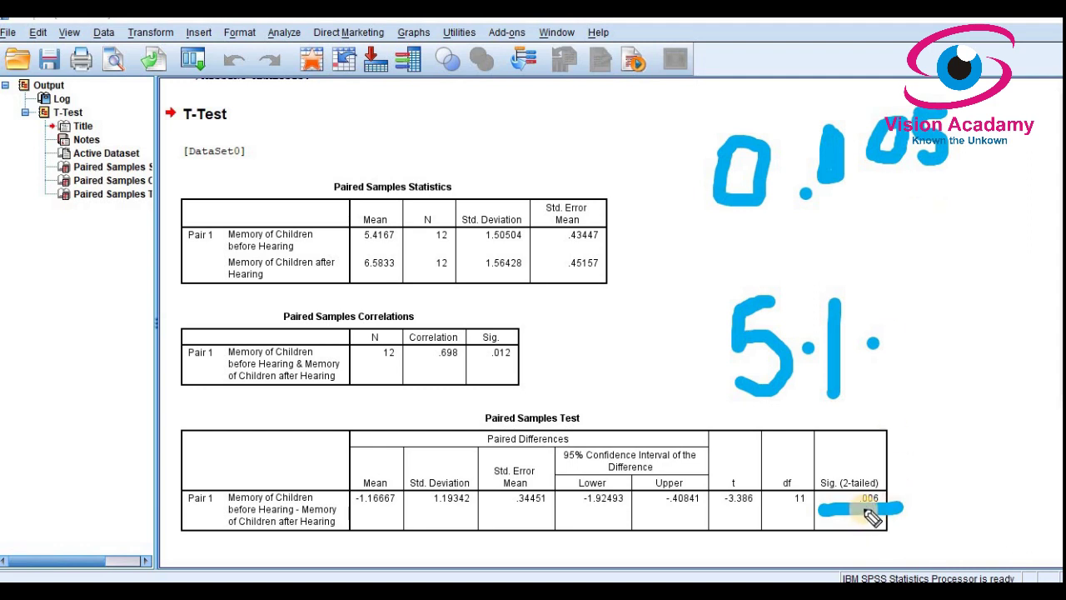
{"action": "mouse_move", "coordinate": [833, 125]}
{"action": "left_mouse_down"}
{"action": "mouse_move", "coordinate": [895, 200]}
{"action": "mouse_move", "coordinate": [941, 141]}
{"action": "left_mouse_up"}
{"action": "left_click_drag", "start_coordinate": [863, 275], "coordinate": [875, 268]}
{"action": "left_click", "coordinate": [914, 264]}
{"action": "mouse_move", "coordinate": [932, 226]}
{"action": "left_mouse_down"}
{"action": "mouse_move", "coordinate": [927, 256]}
{"action": "mouse_move", "coordinate": [947, 235]}
{"action": "mouse_move", "coordinate": [940, 223]}
{"action": "mouse_move", "coordinate": [965, 216]}
{"action": "mouse_move", "coordinate": [963, 242]}
{"action": "mouse_move", "coordinate": [982, 238]}
{"action": "mouse_move", "coordinate": [987, 276]}
{"action": "left_mouse_up"}
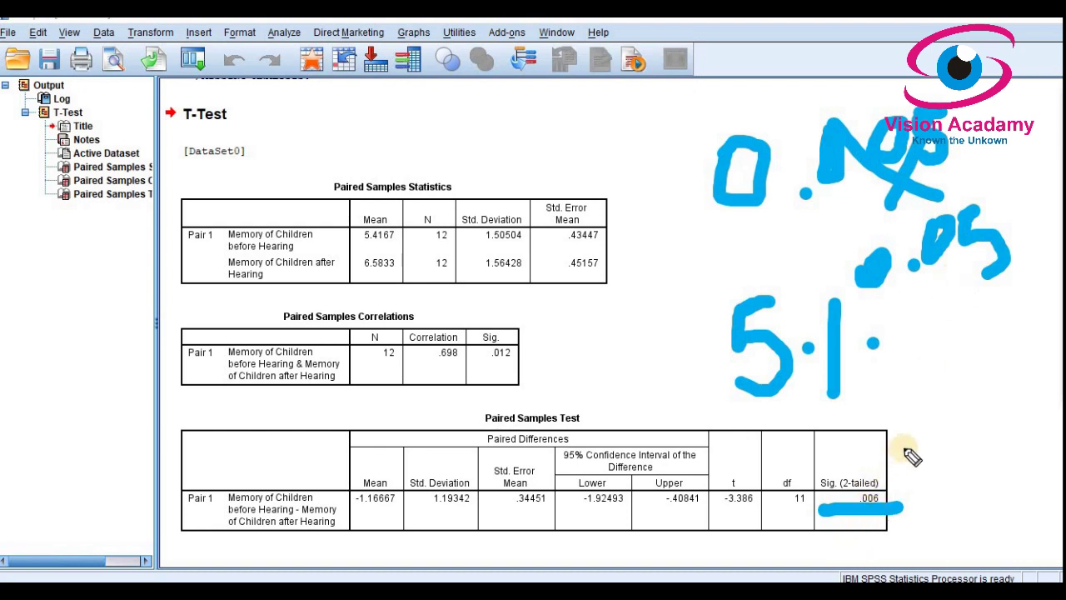
{"action": "left_click_drag", "start_coordinate": [901, 445], "coordinate": [985, 516]}
{"action": "left_click_drag", "start_coordinate": [967, 447], "coordinate": [913, 558]}
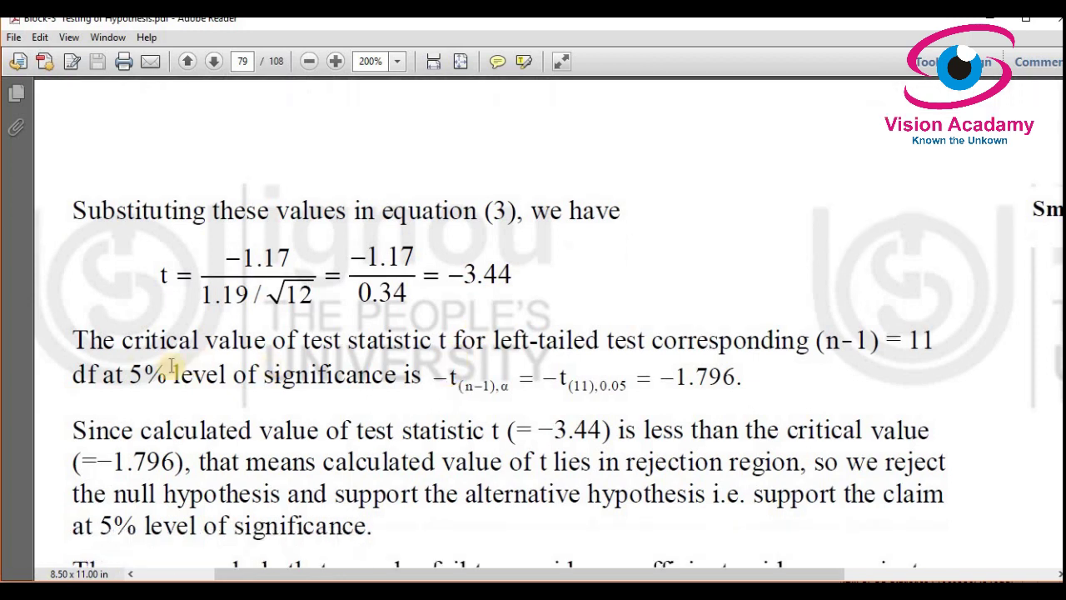
Underline the textbook phrase 'lies in rejection region' below the −3.44 equation.
{"action": "mouse_move", "coordinate": [522, 282]}
{"action": "left_mouse_down"}
{"action": "mouse_move", "coordinate": [439, 282]}
{"action": "mouse_move", "coordinate": [497, 279]}
{"action": "mouse_move", "coordinate": [533, 292]}
{"action": "left_mouse_up"}
{"action": "left_click", "coordinate": [533, 292]}
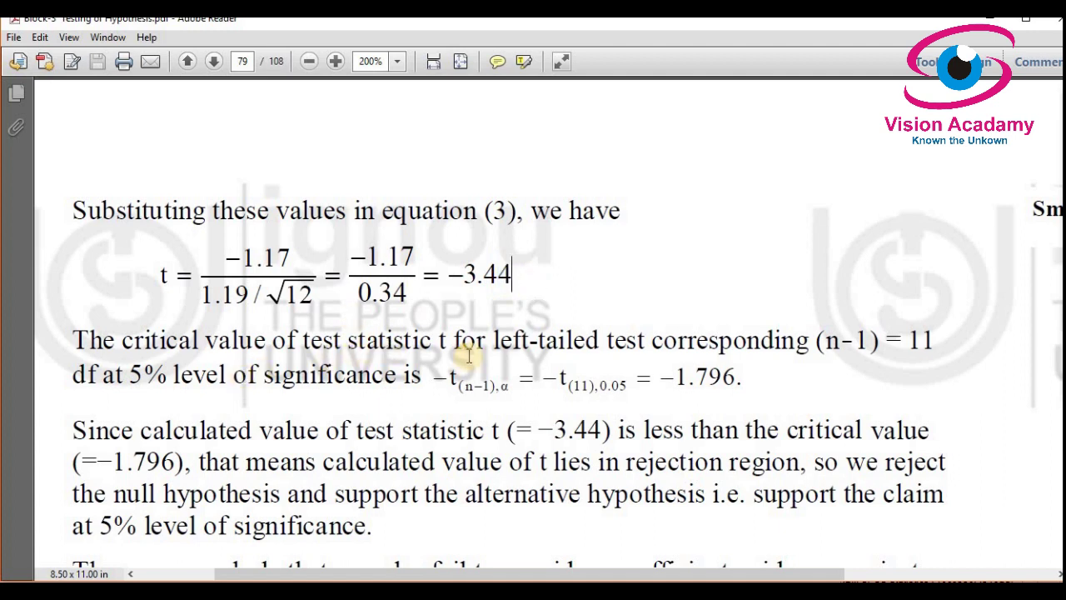
{"action": "scroll", "coordinate": [598, 412], "scroll_direction": "down", "scroll_amount": 1}
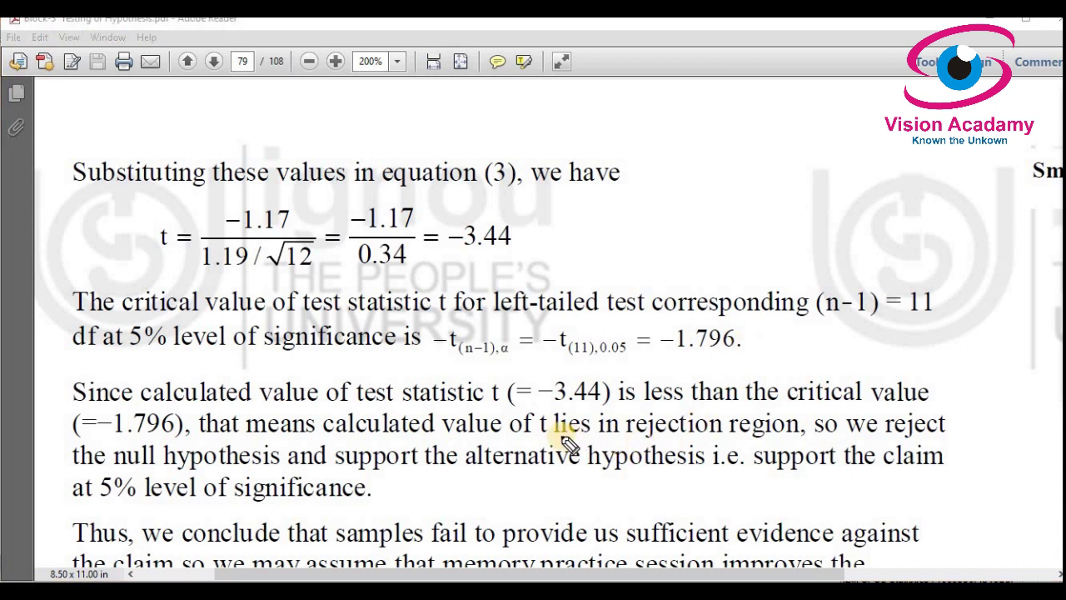
{"action": "left_click_drag", "start_coordinate": [568, 437], "coordinate": [783, 443]}
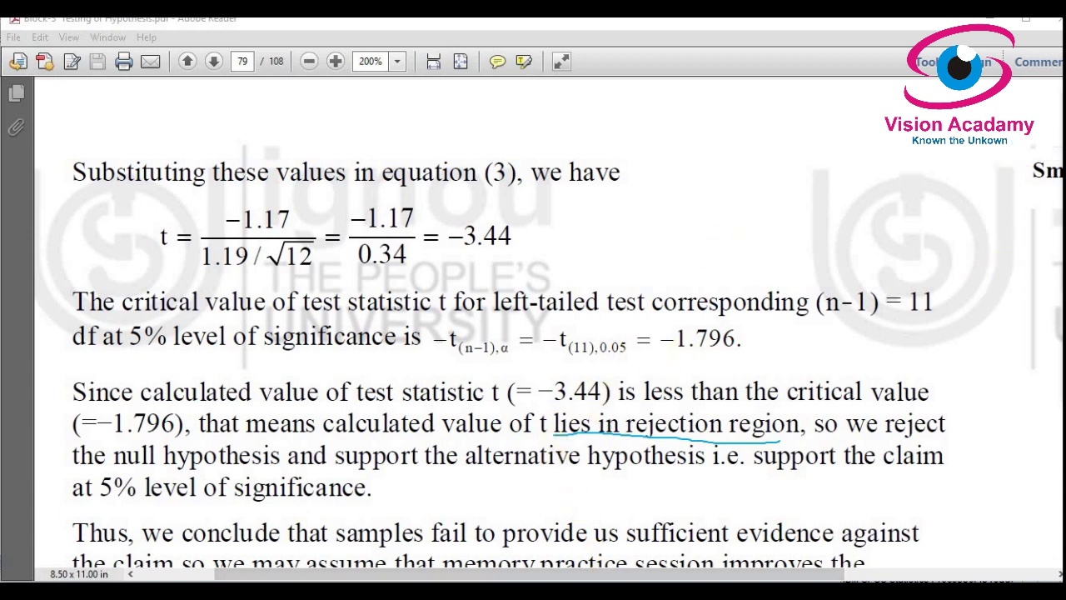
Bring up the Word notes at the Formulation of HYPOTHESIS section.
{"action": "left_click", "coordinate": [573, 391]}
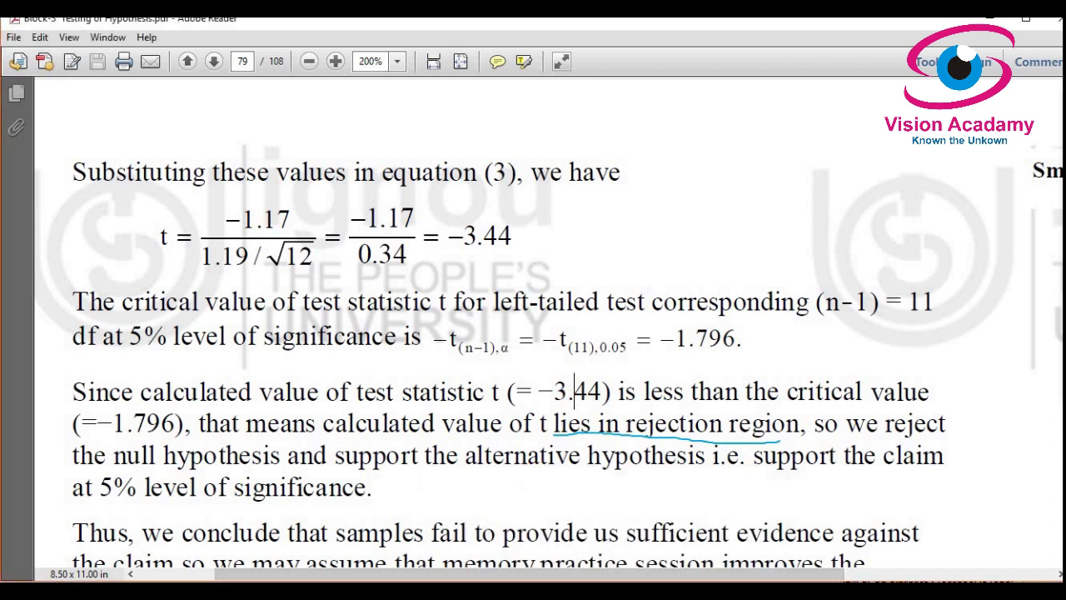
{"action": "left_click", "coordinate": [493, 546]}
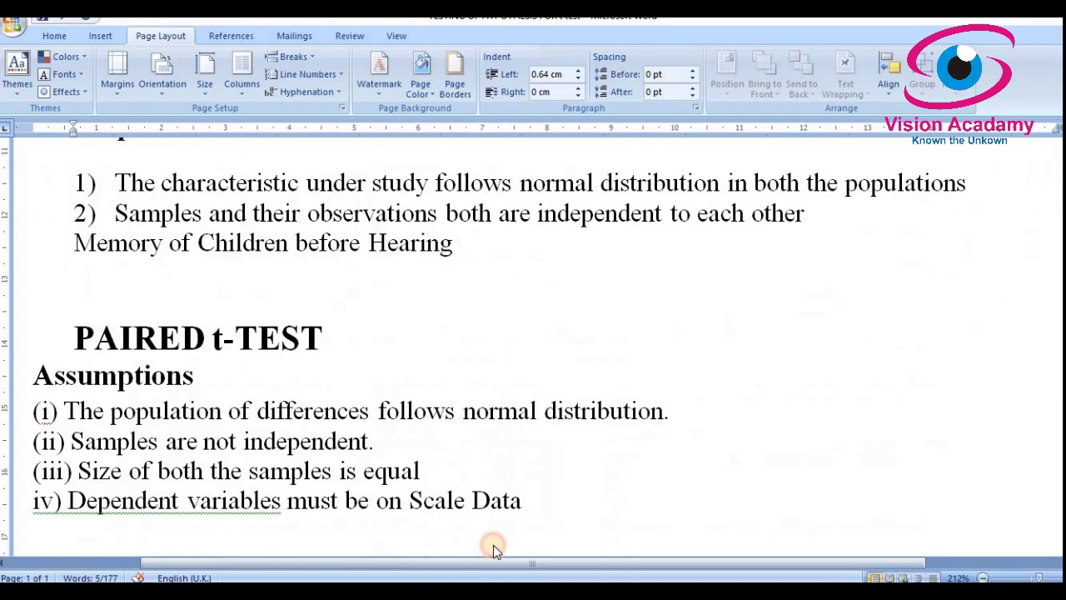
{"action": "scroll", "coordinate": [414, 458], "scroll_direction": "down", "scroll_amount": 5}
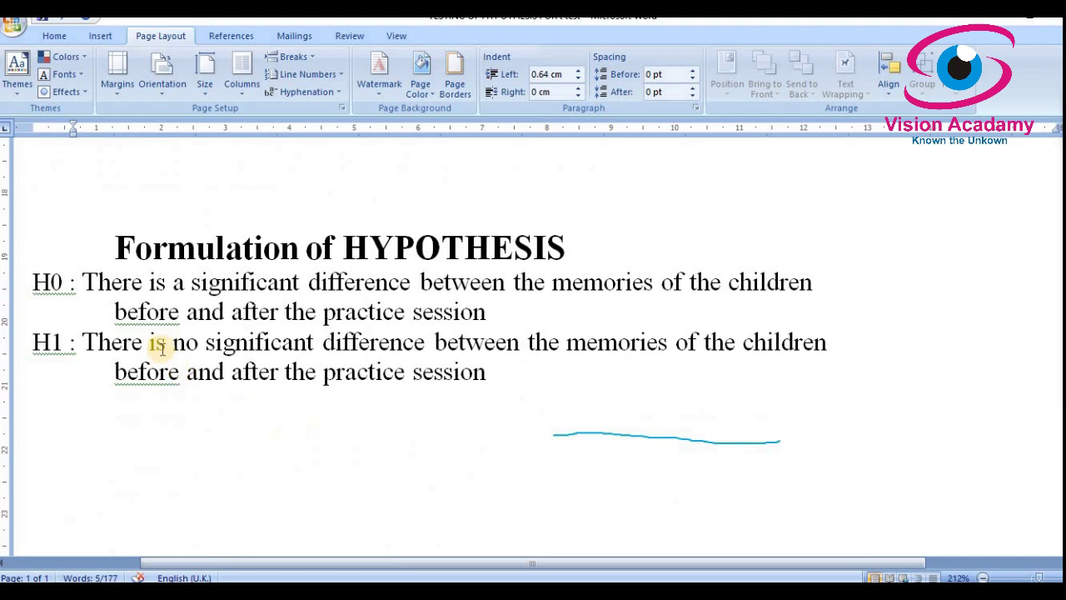